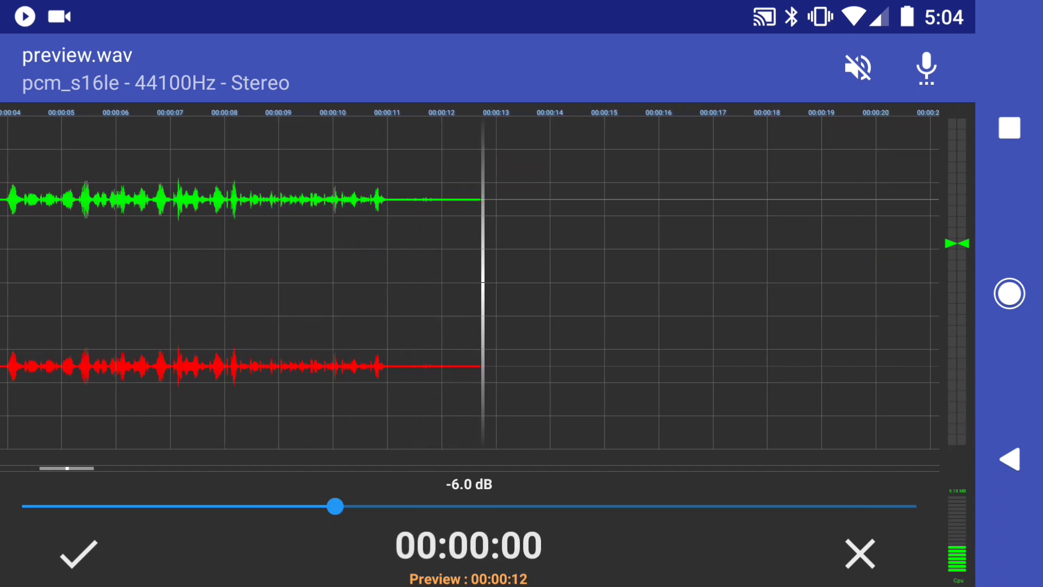
# Record a short RecForge voice clip, then raise the preview gain to about +7 dB
pyautogui.click(78, 553)
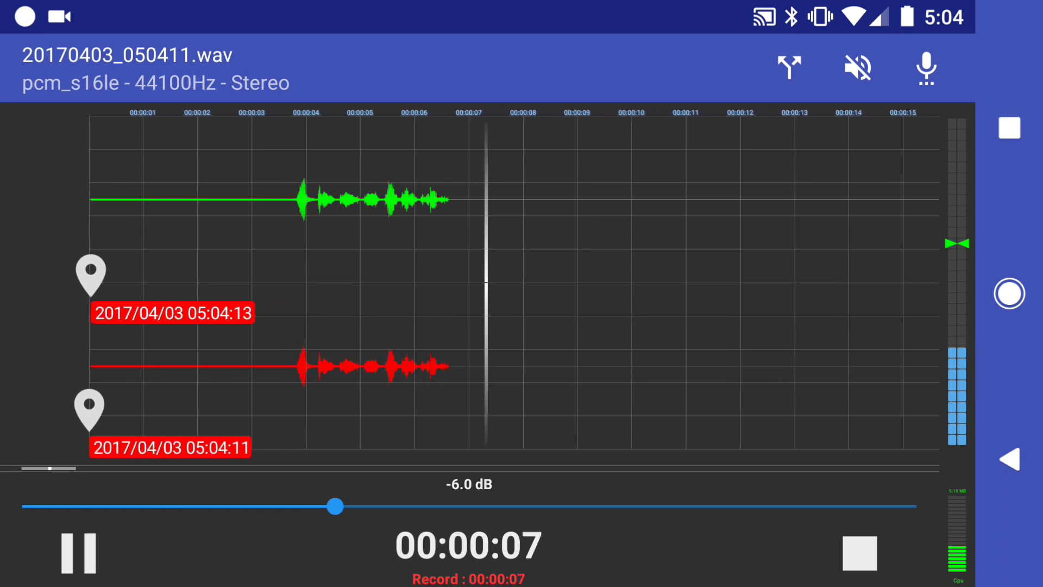
pyautogui.click(859, 554)
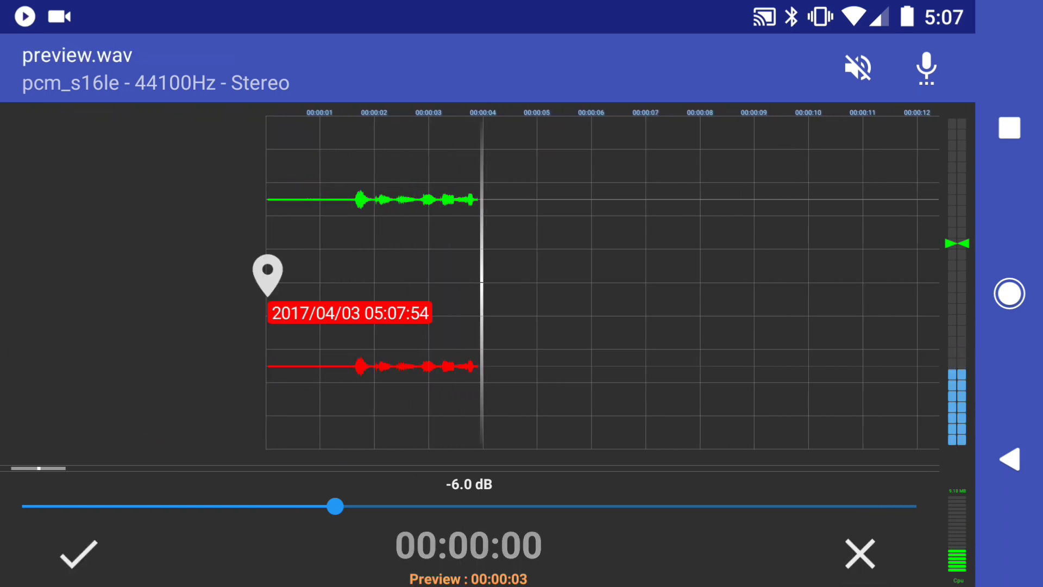
pyautogui.moveTo(335, 506); pyautogui.dragTo(624, 506)
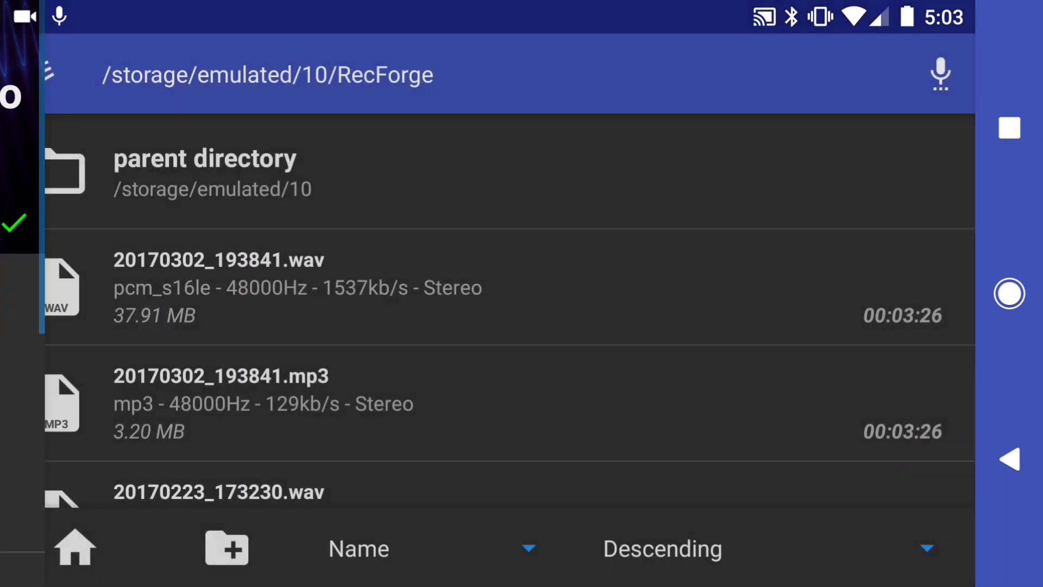
pyautogui.scroll(-5, 827, 331)
pyautogui.scroll(-5, 804, 524)
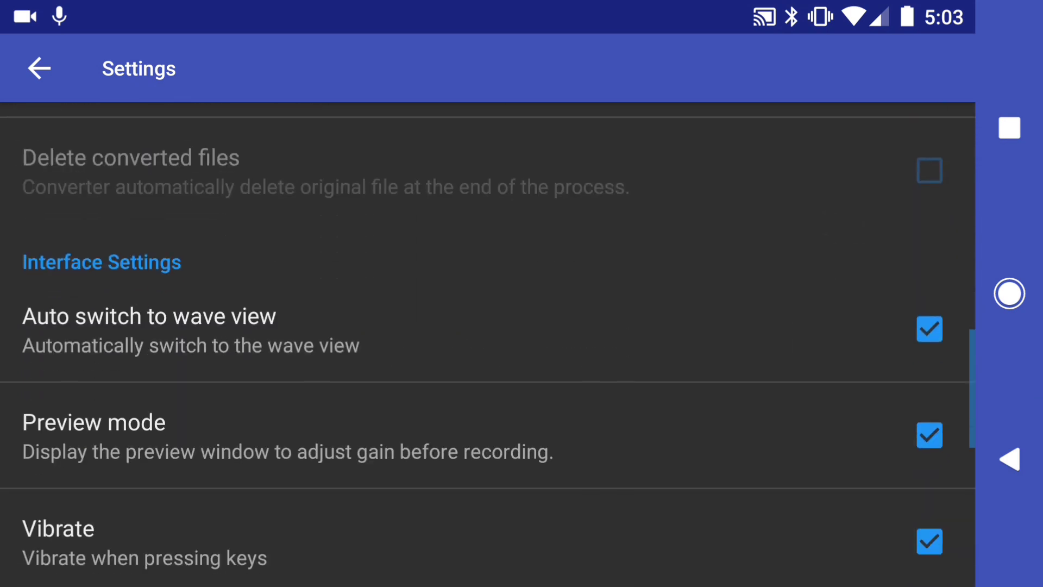
pyautogui.scroll(-3, 787, 362)
pyautogui.click(941, 272)
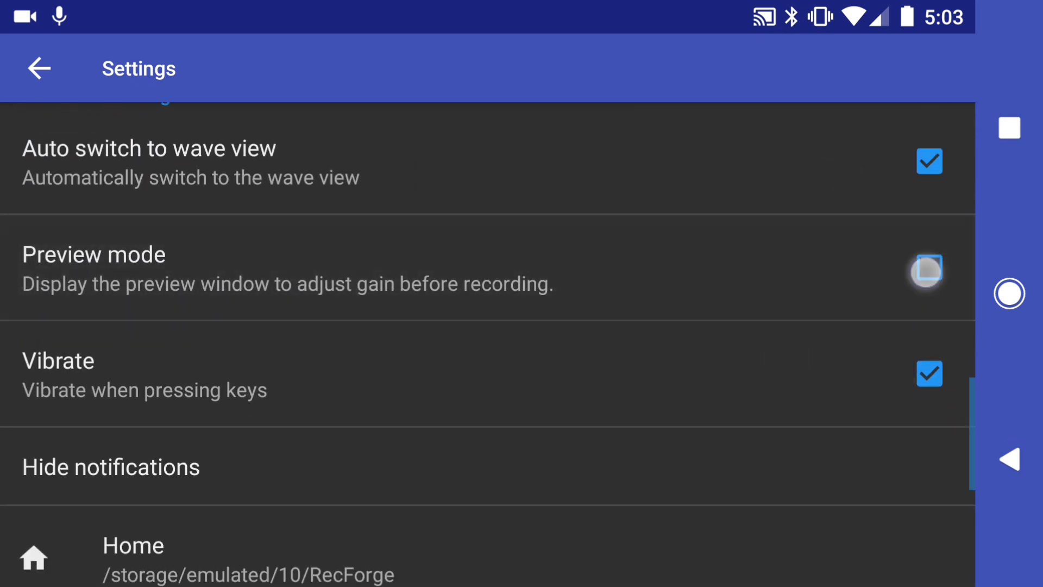
pyautogui.click(929, 270)
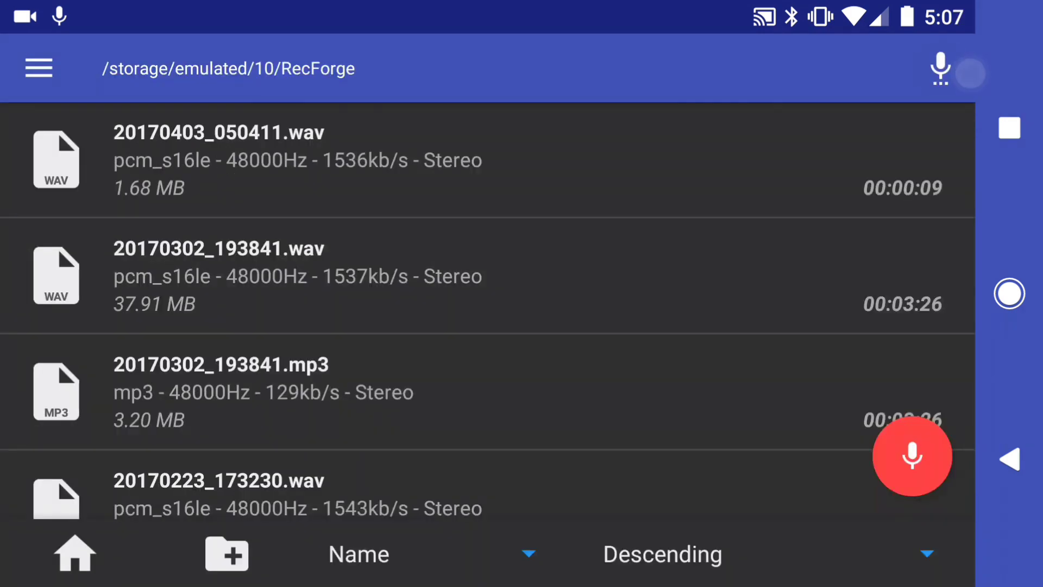
pyautogui.click(970, 73)
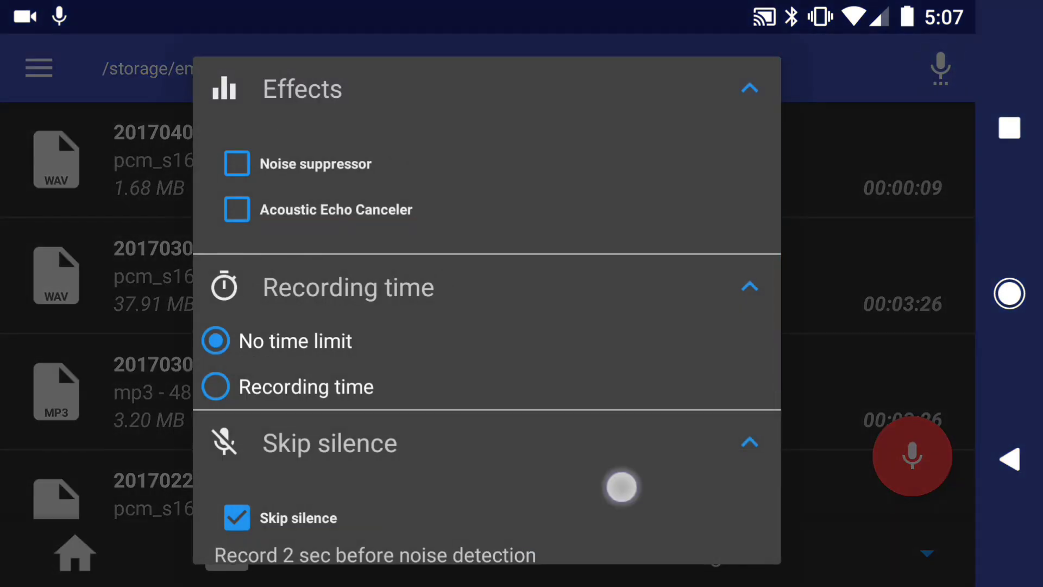
pyautogui.moveTo(622, 485); pyautogui.dragTo(627, 204)
pyautogui.click(236, 253)
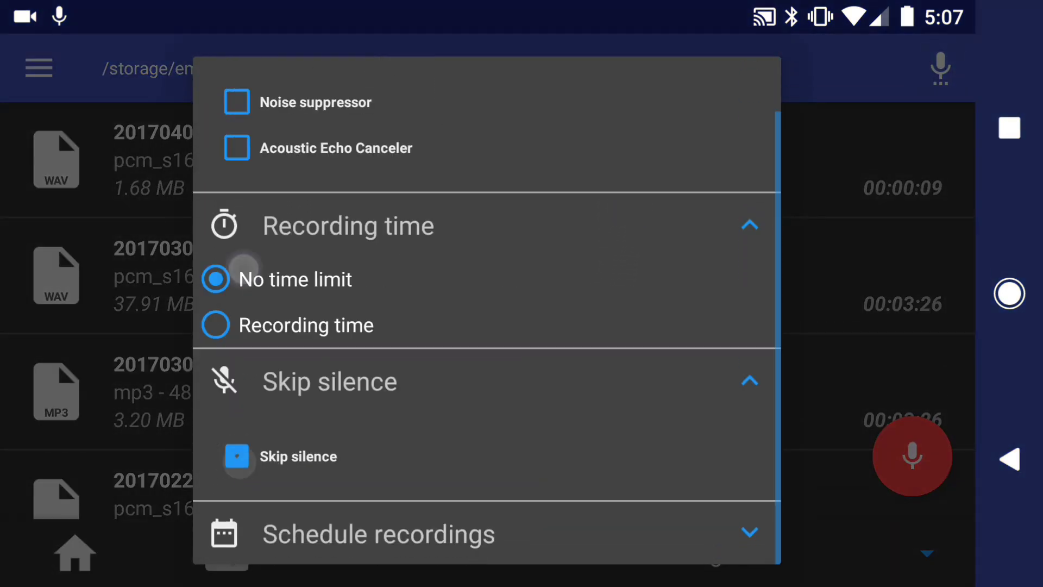
pyautogui.click(236, 456)
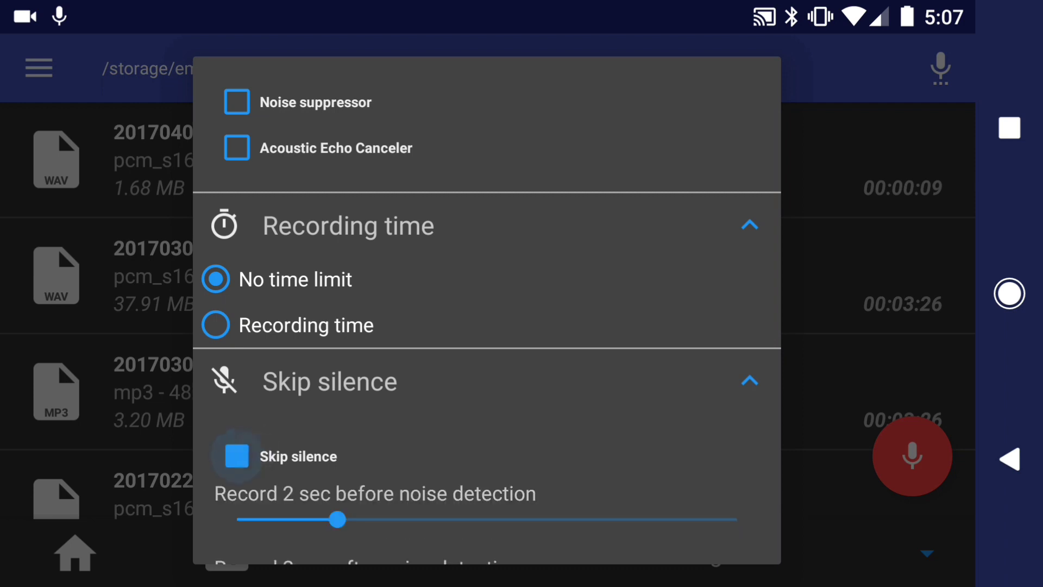
pyautogui.moveTo(648, 388); pyautogui.dragTo(648, 175)
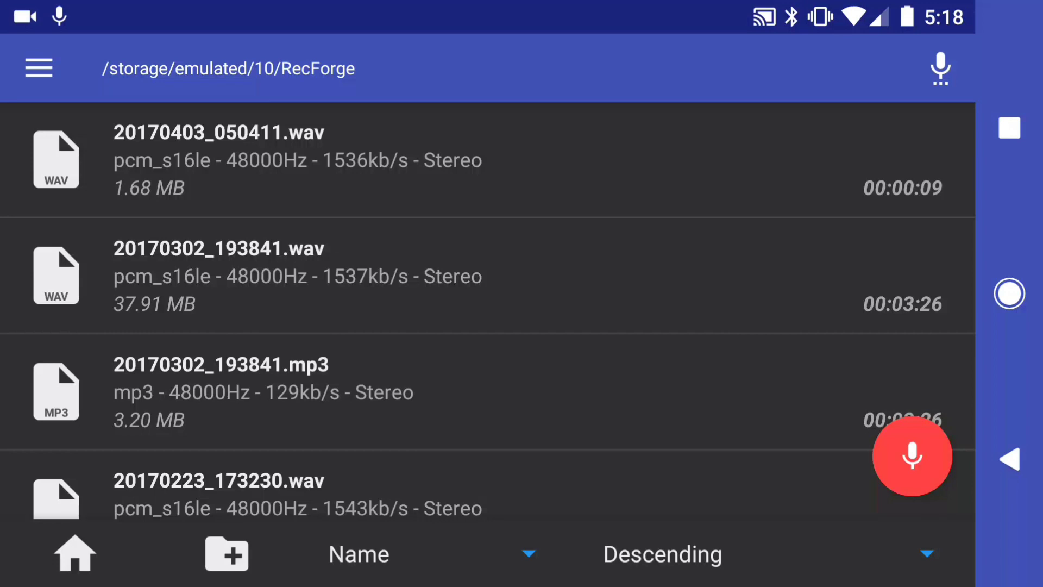
# Show the How to record VO script in split screen beside RecForge and start recording
pyautogui.click(1009, 127)
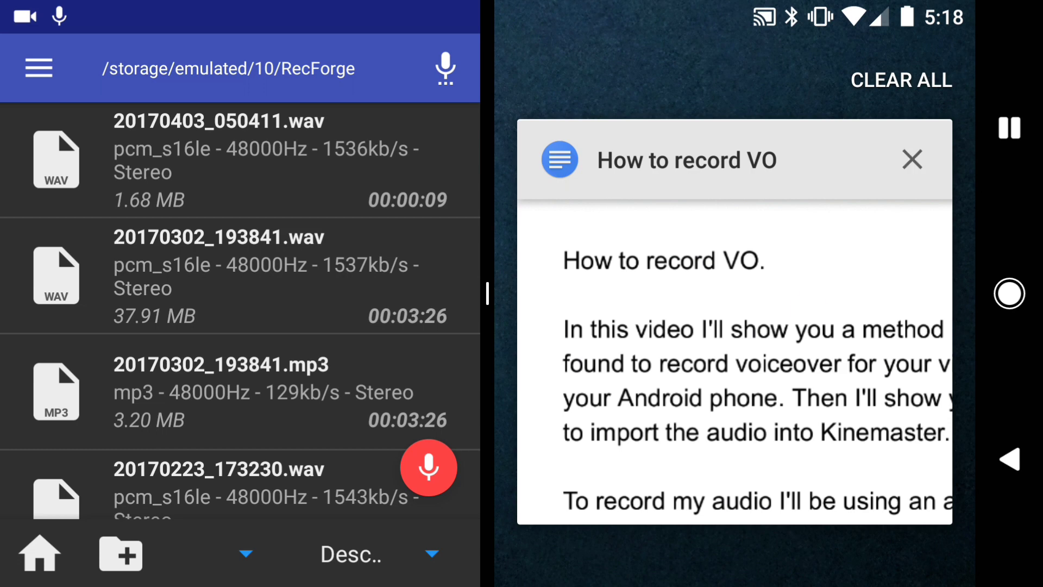
pyautogui.click(810, 312)
pyautogui.moveTo(834, 329); pyautogui.dragTo(838, 237)
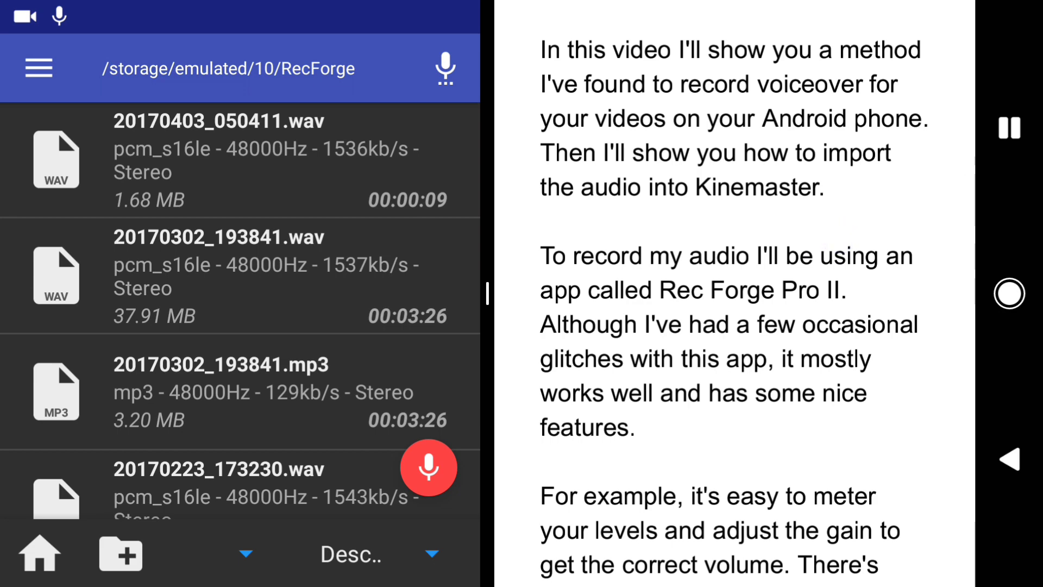
pyautogui.click(429, 467)
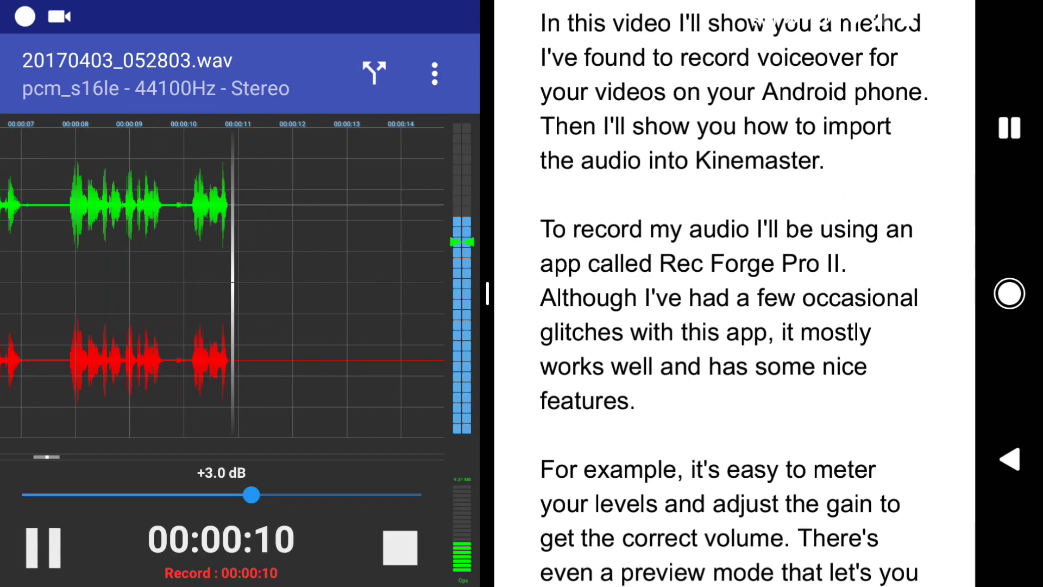
pyautogui.moveTo(847, 503); pyautogui.dragTo(847, 429)
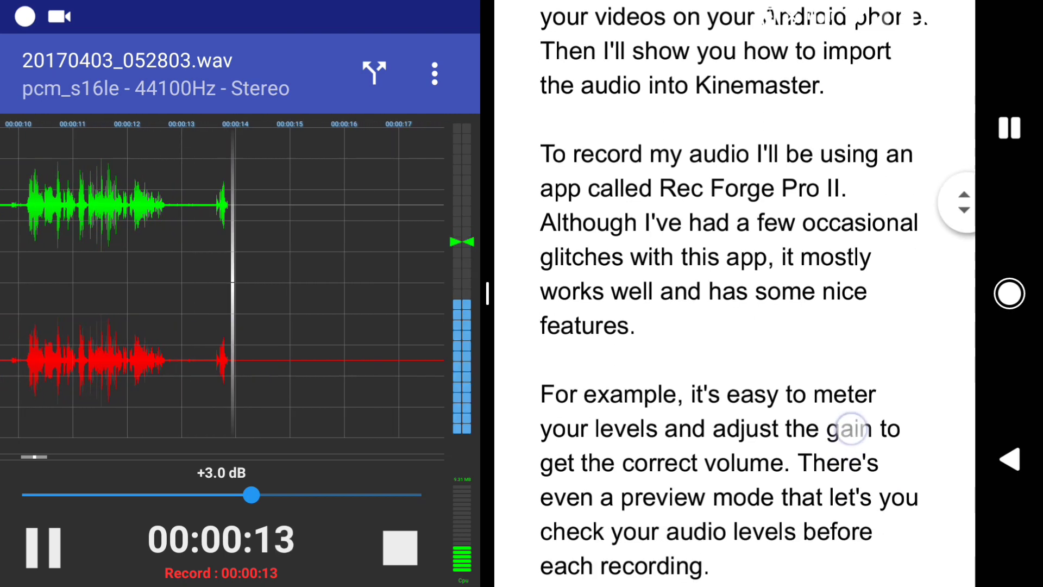
pyautogui.moveTo(874, 359); pyautogui.dragTo(885, 233)
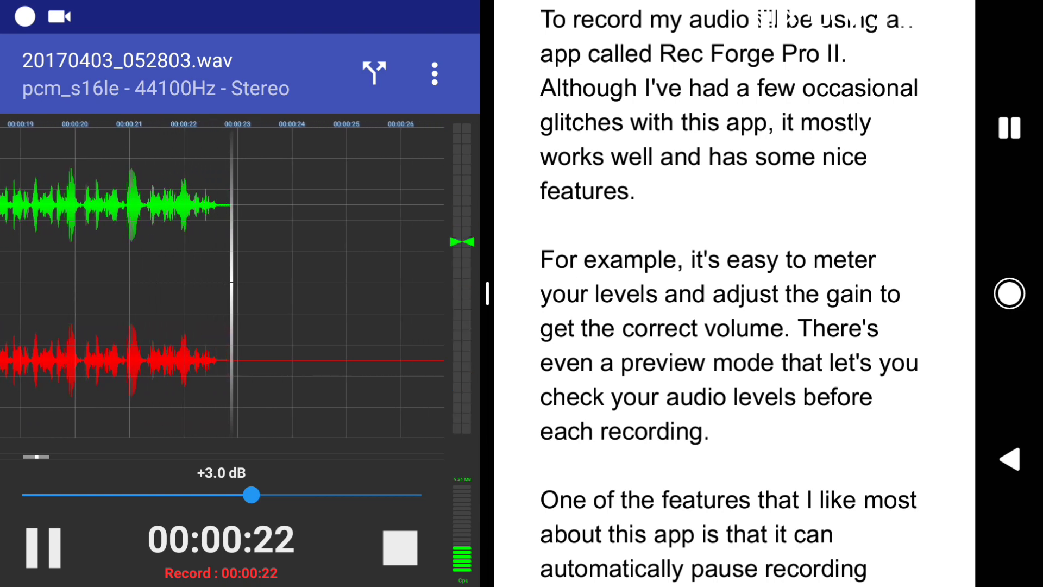
pyautogui.moveTo(892, 375); pyautogui.dragTo(891, 312)
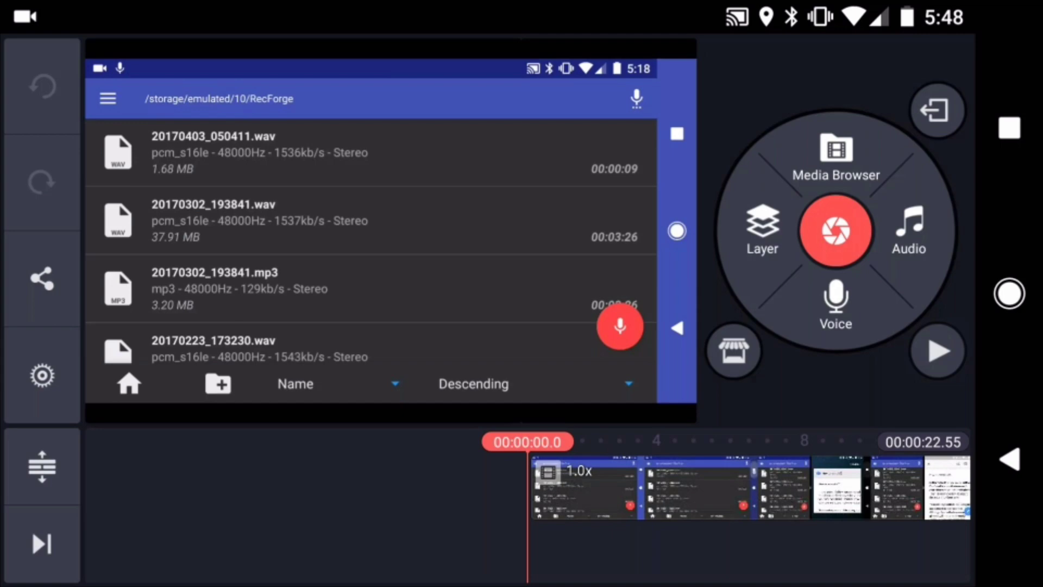
# Add 20170403_052803 from the Folders > RecForge audio browser as a track under the video
pyautogui.click(909, 232)
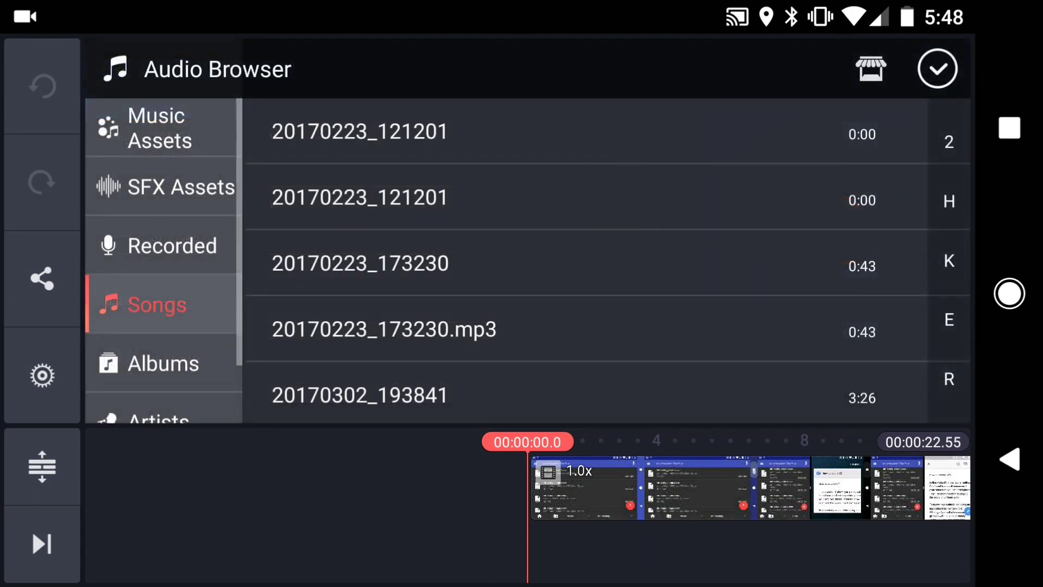
pyautogui.scroll(-3, 162, 261)
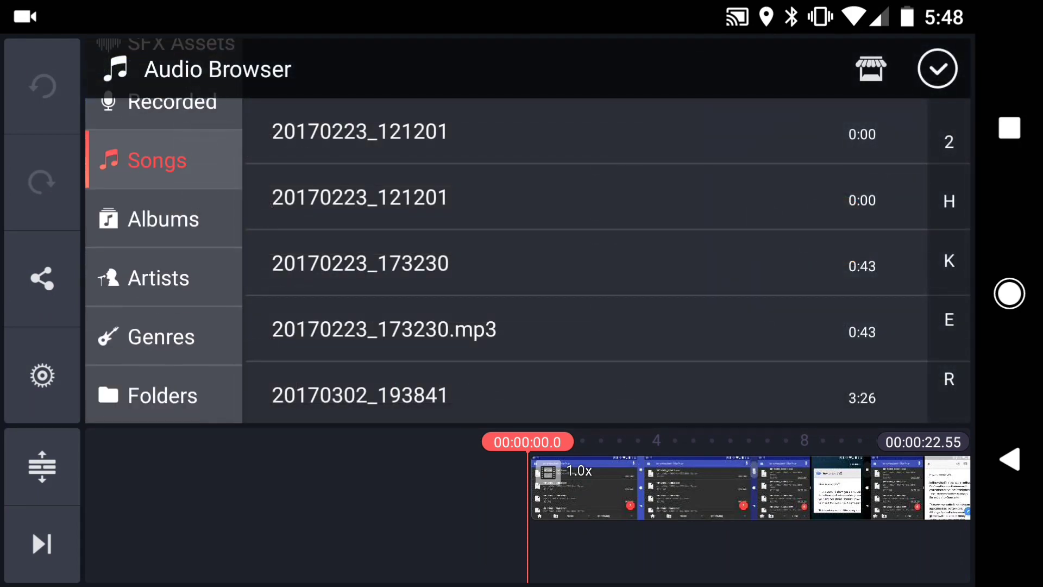
pyautogui.click(162, 394)
pyautogui.moveTo(397, 352); pyautogui.dragTo(398, 325)
pyautogui.click(343, 337)
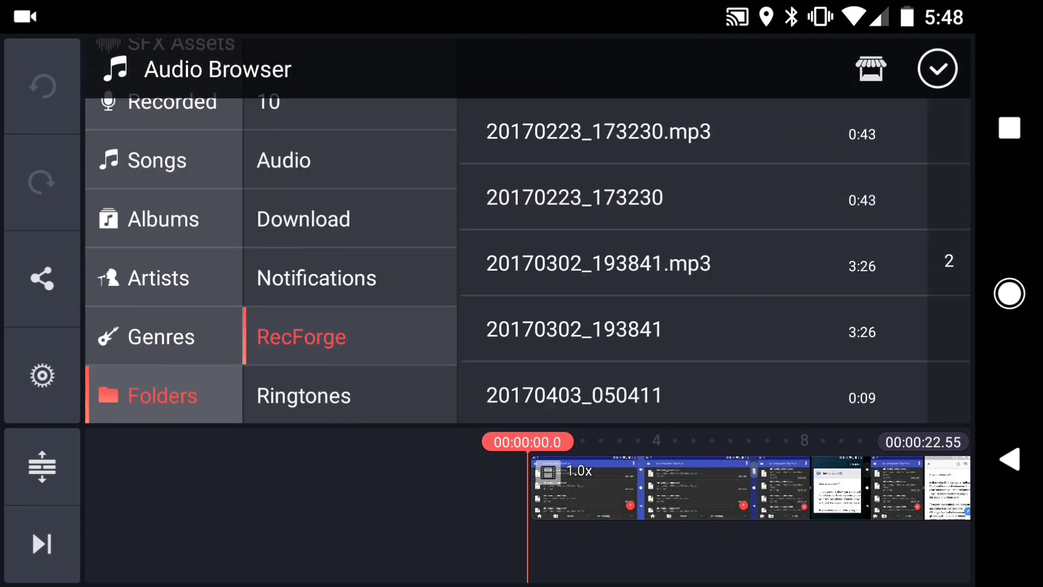
pyautogui.moveTo(768, 371); pyautogui.dragTo(786, 135)
pyautogui.click(575, 392)
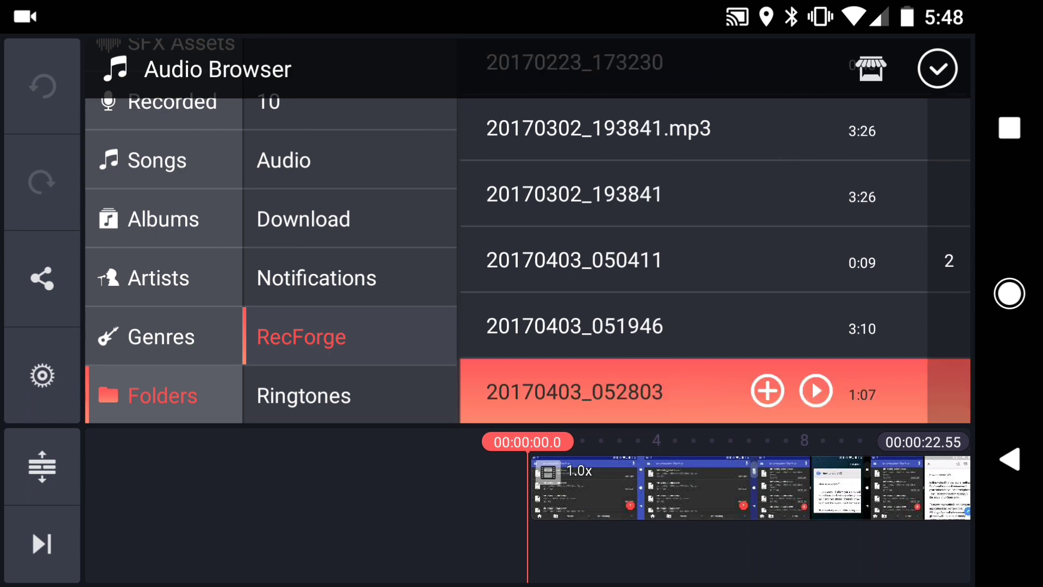
pyautogui.click(772, 408)
pyautogui.click(938, 69)
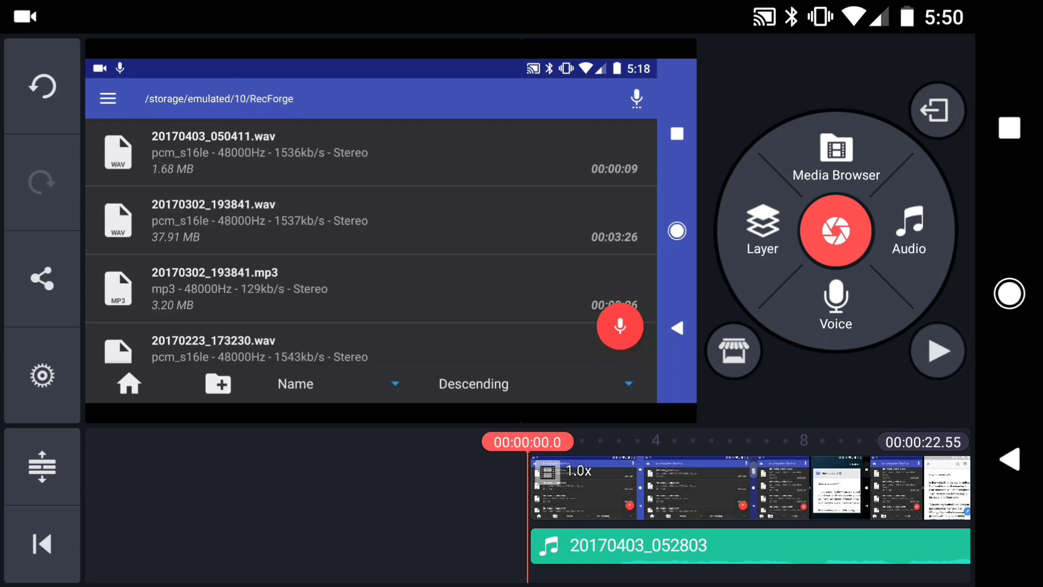
# Enable the compressor on the 20170403_052803 clip and boost its volume to about 142%
pyautogui.click(733, 545)
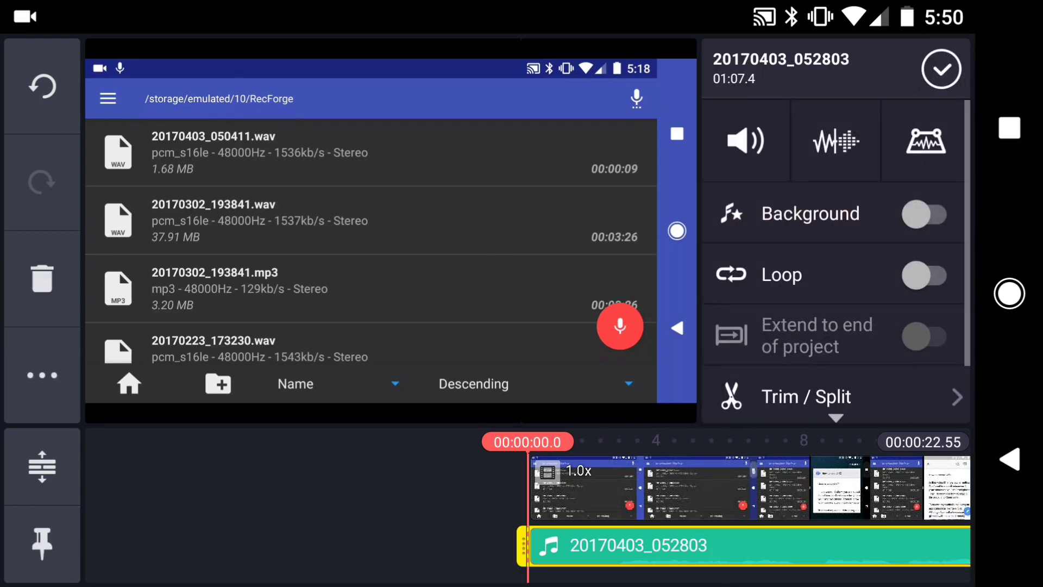
pyautogui.click(754, 143)
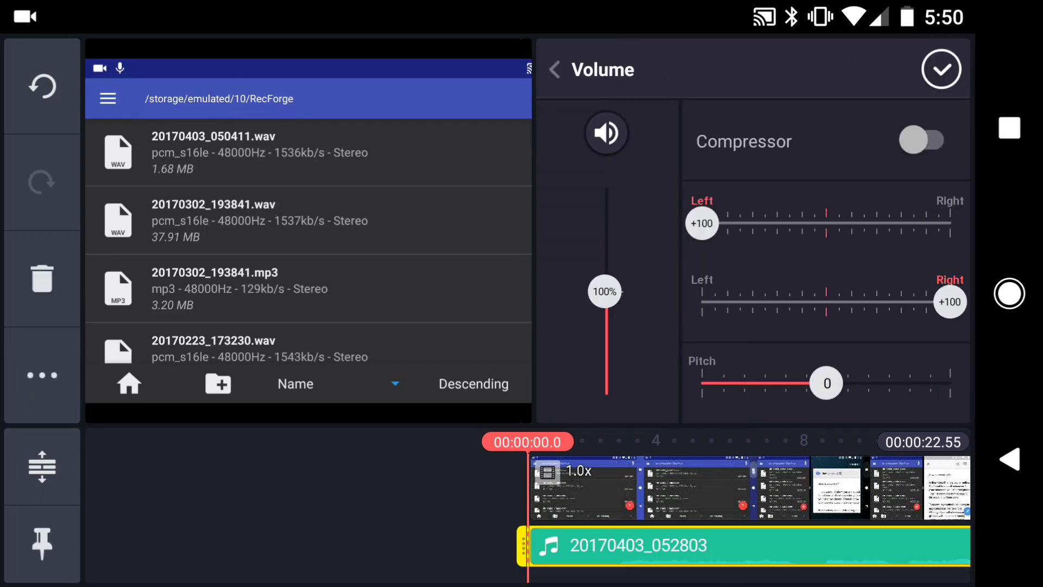
pyautogui.click(921, 141)
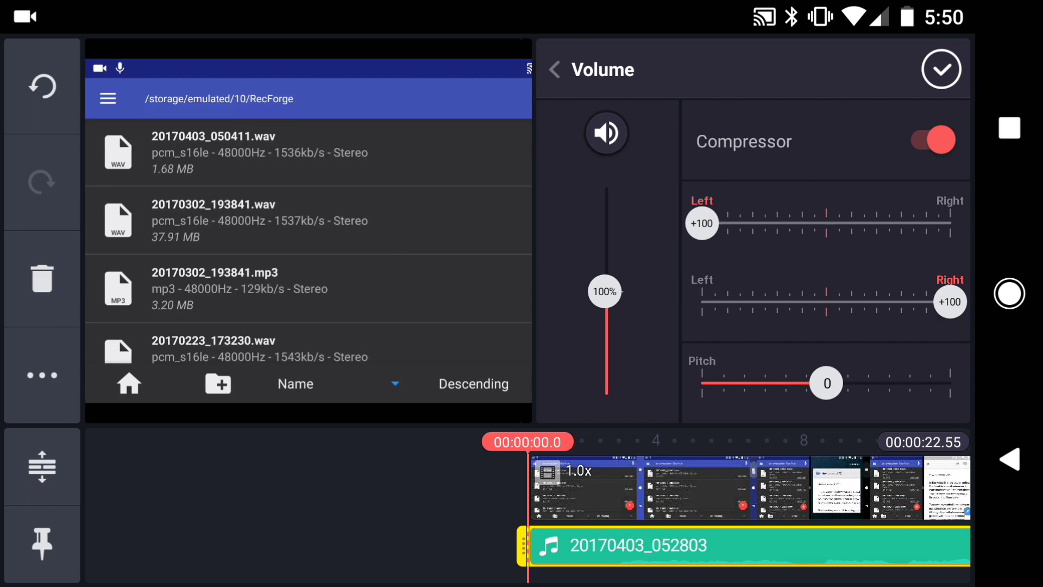
pyautogui.moveTo(605, 291); pyautogui.dragTo(605, 238)
pyautogui.click(941, 69)
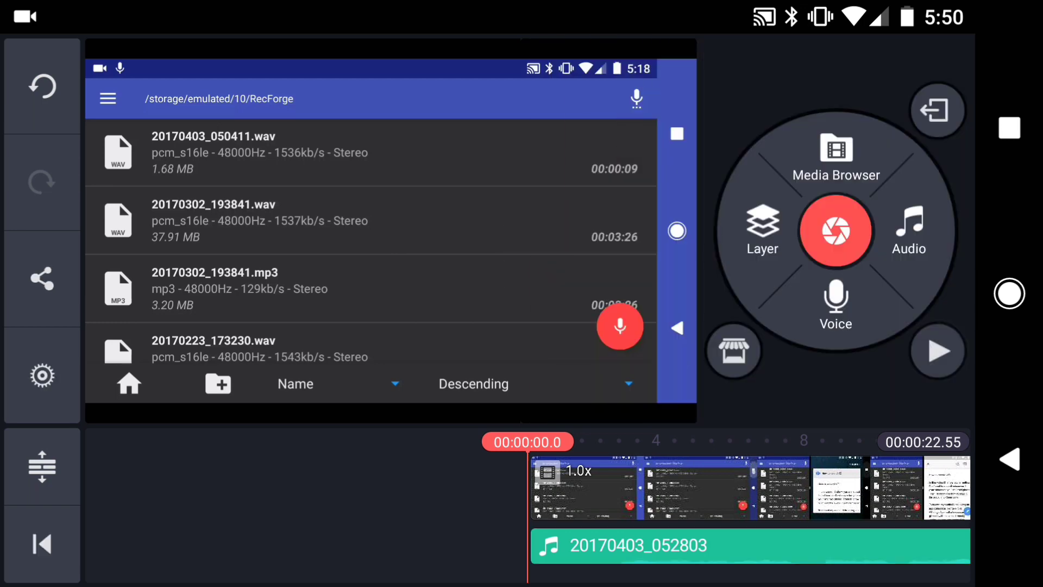
pyautogui.click(934, 349)
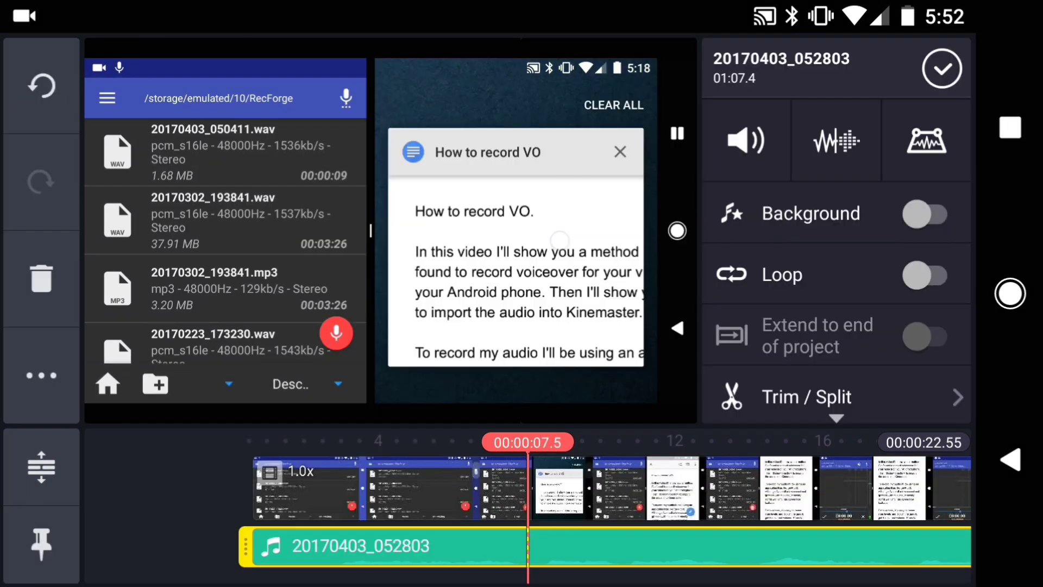
# Split the voiceover clip at the 7.5-second playhead
pyautogui.click(824, 398)
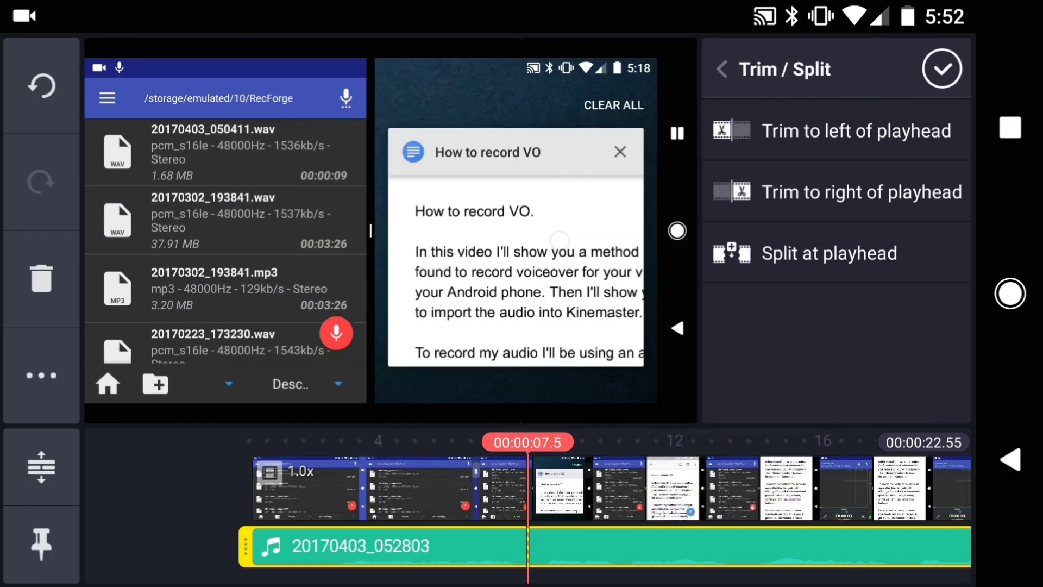
pyautogui.click(843, 269)
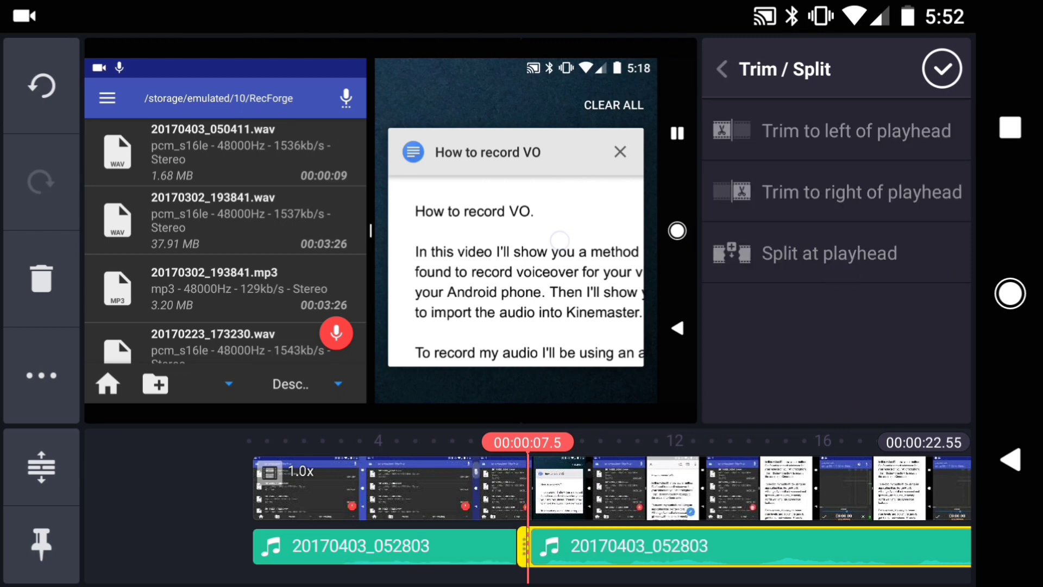
pyautogui.click(781, 558)
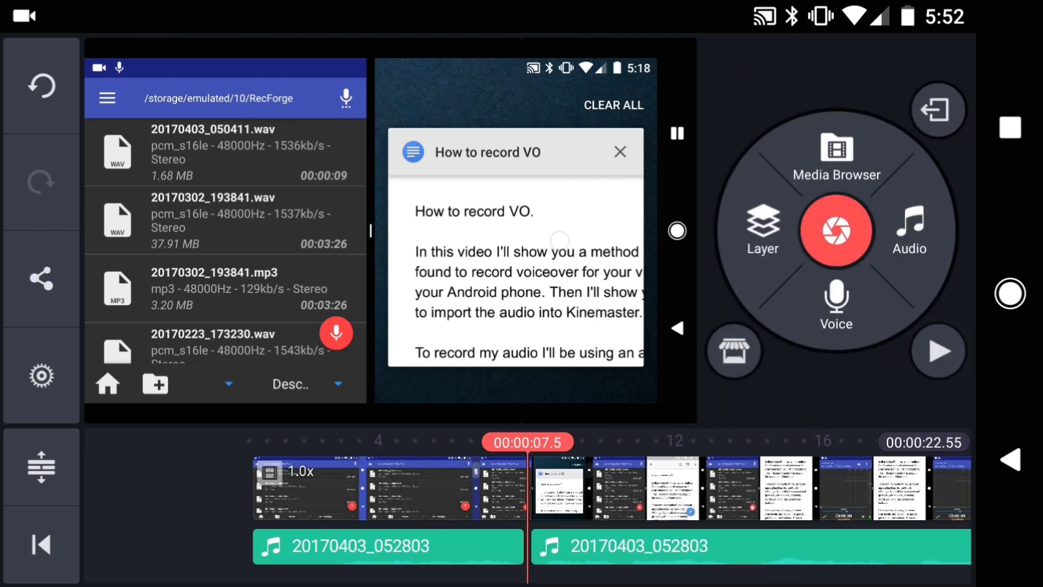
pyautogui.moveTo(780, 558); pyautogui.dragTo(752, 558)
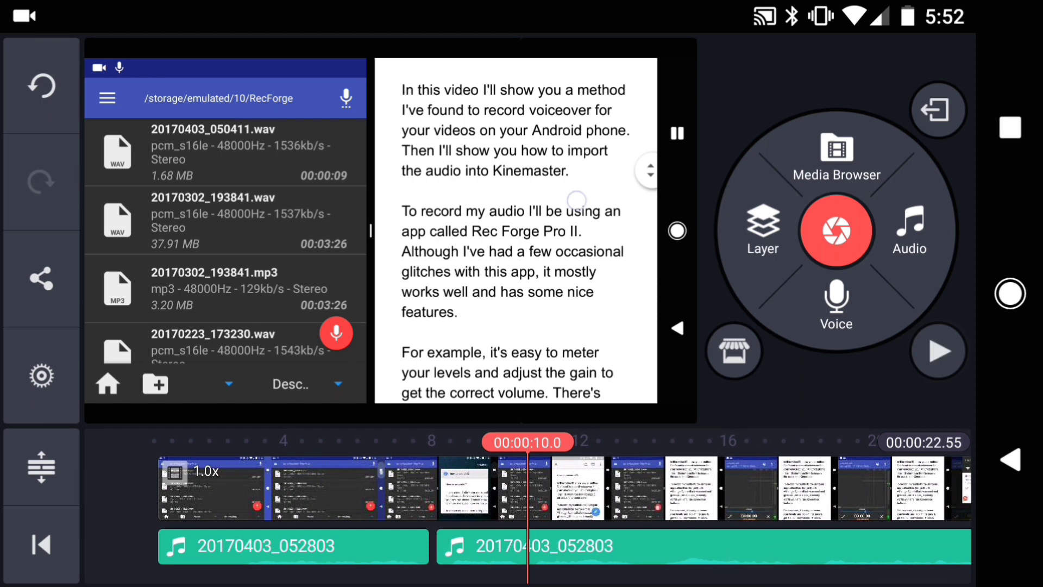
# Trim the second voiceover piece to start at 10 s and shift it slightly earlier
pyautogui.click(752, 559)
pyautogui.click(807, 397)
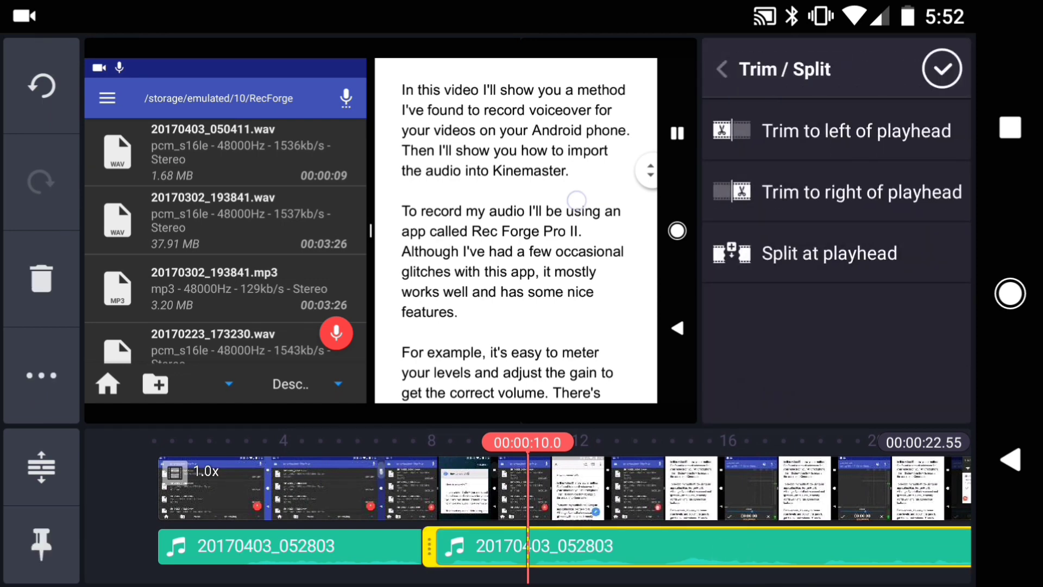
pyautogui.click(855, 131)
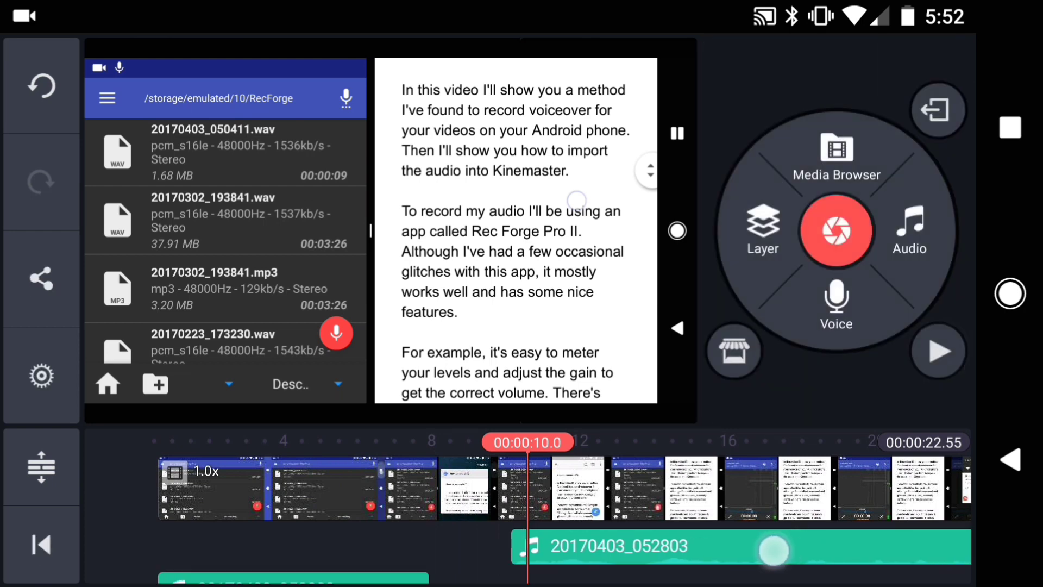
pyautogui.moveTo(801, 549); pyautogui.dragTo(750, 547)
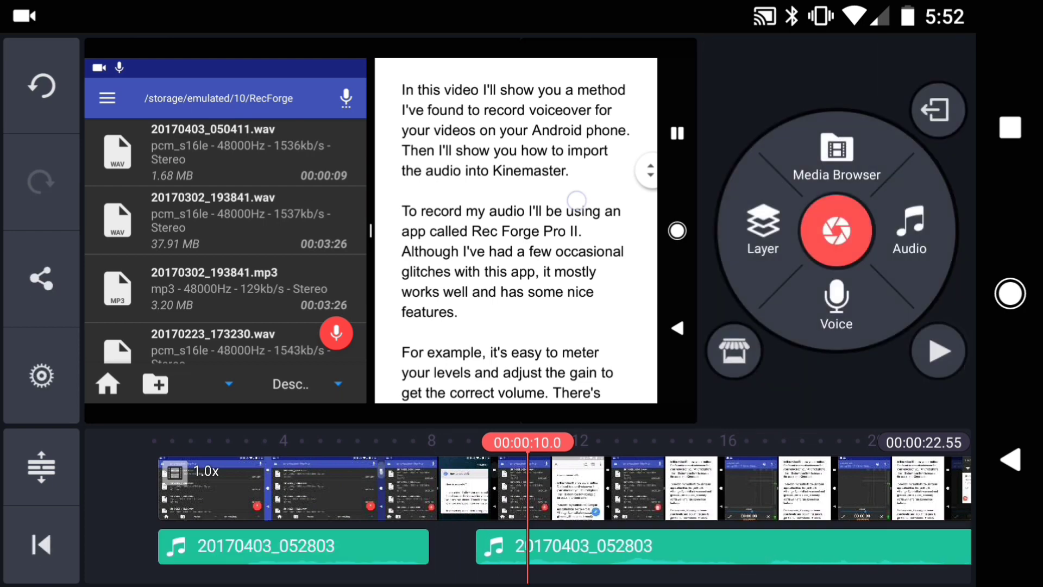
pyautogui.click(836, 303)
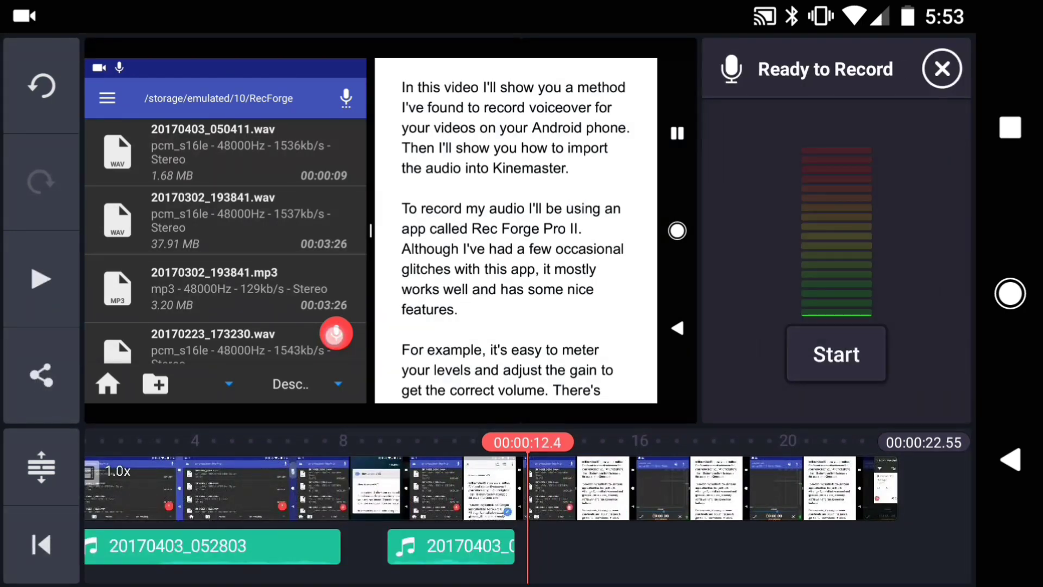
# Record a roughly 4.3-second voice clip at about 12.4 s with KineMaster's recorder
pyautogui.click(849, 350)
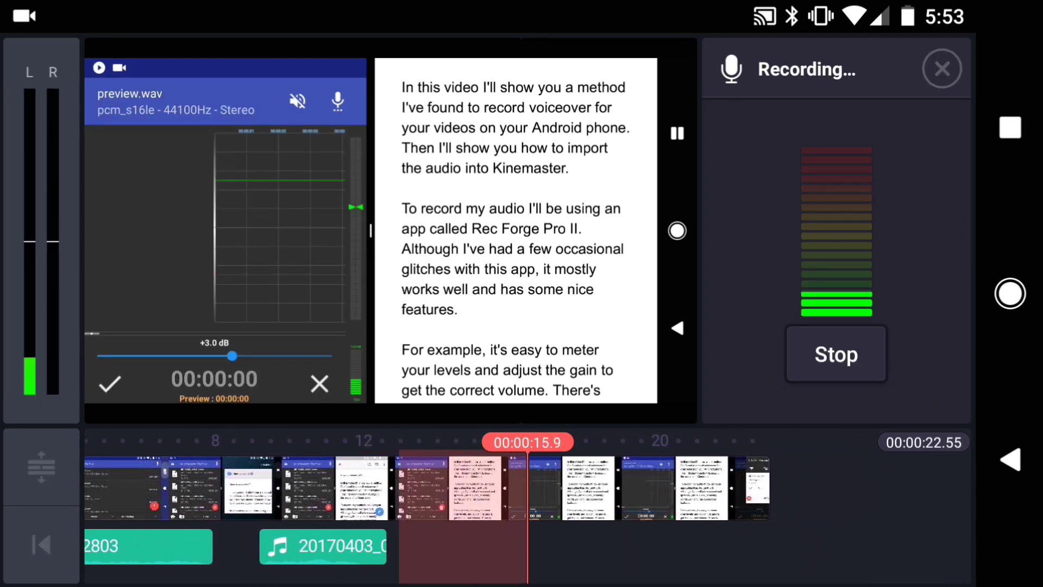
pyautogui.click(843, 353)
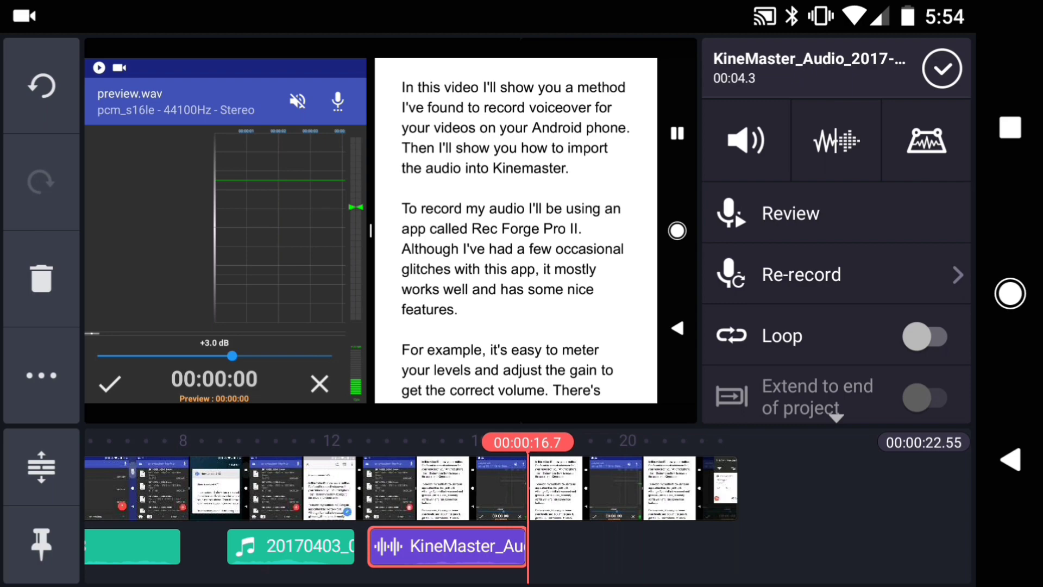
pyautogui.hscroll(-3, 440, 489)
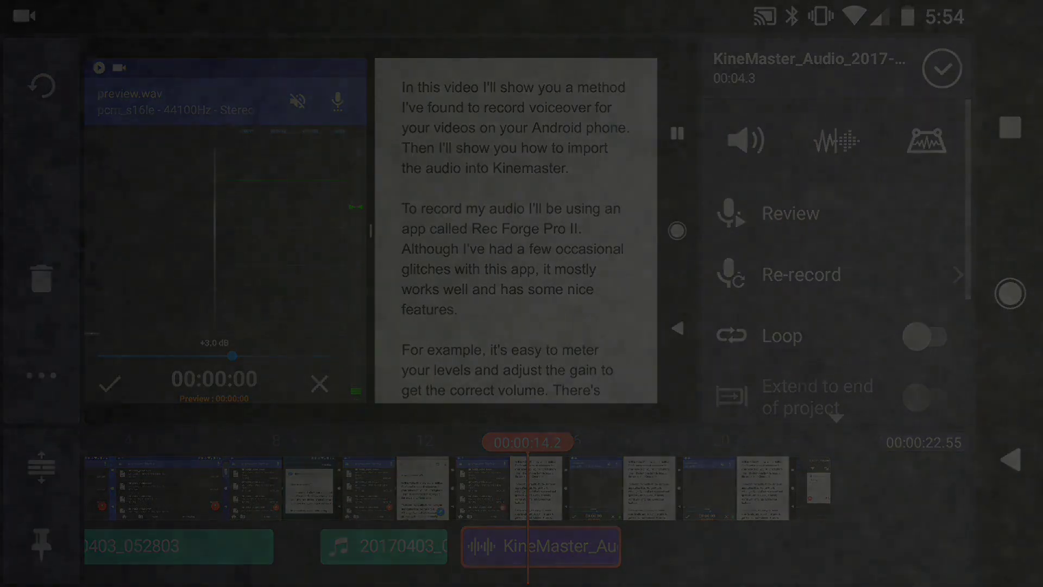